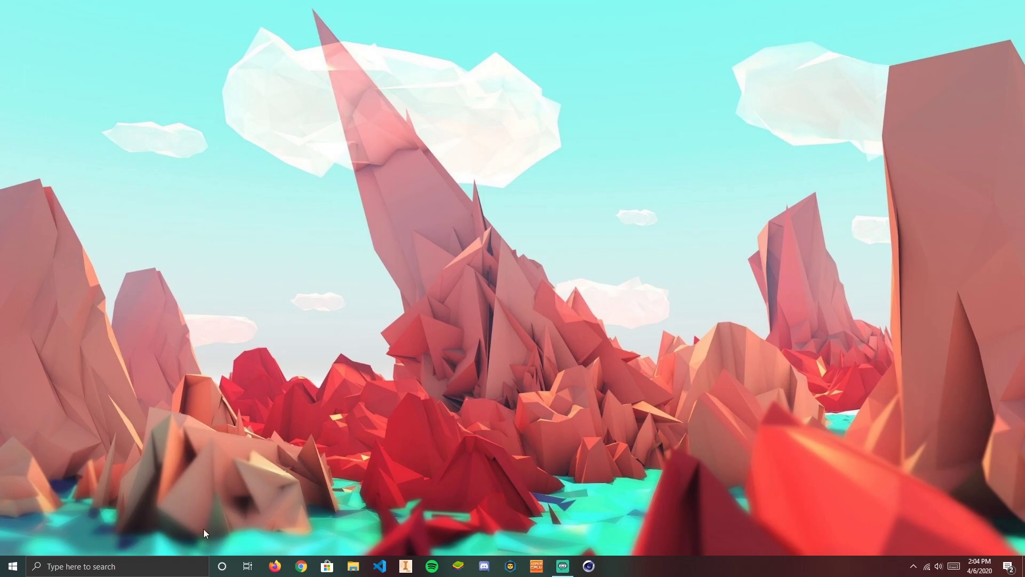
- Search Windows Start for 'cpu' and launch CPU-Z Aorus
{"action": "left_click", "coordinate": [112, 567]}
{"action": "type", "text": "cpu"}
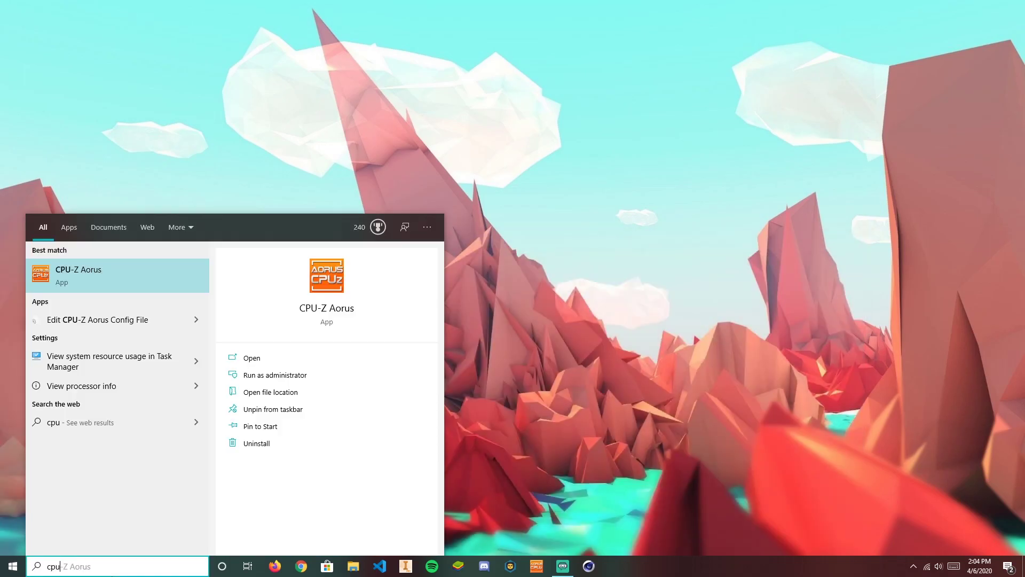
{"action": "right_click", "coordinate": [124, 276]}
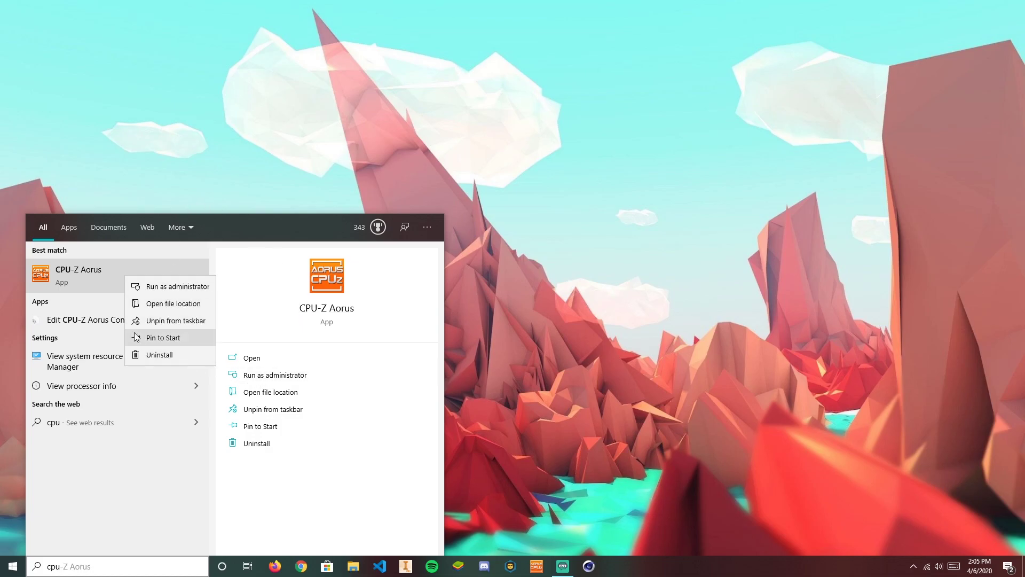
{"action": "key", "text": "Escape"}
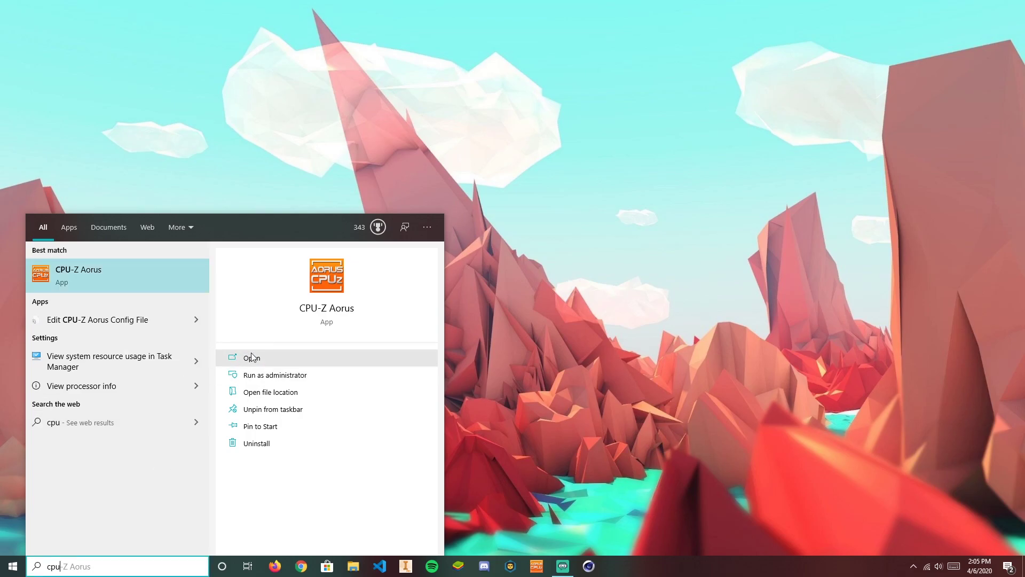
{"action": "left_click", "coordinate": [252, 357]}
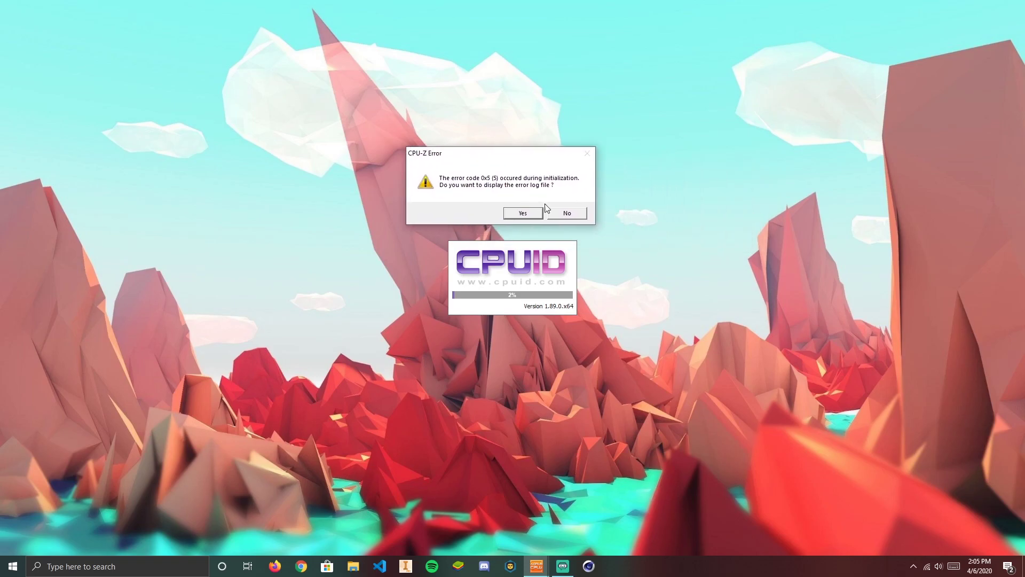
- Accept the CPU-Z startup error and view the Ryzen 5 2400G cache details
{"action": "left_click", "coordinate": [521, 213]}
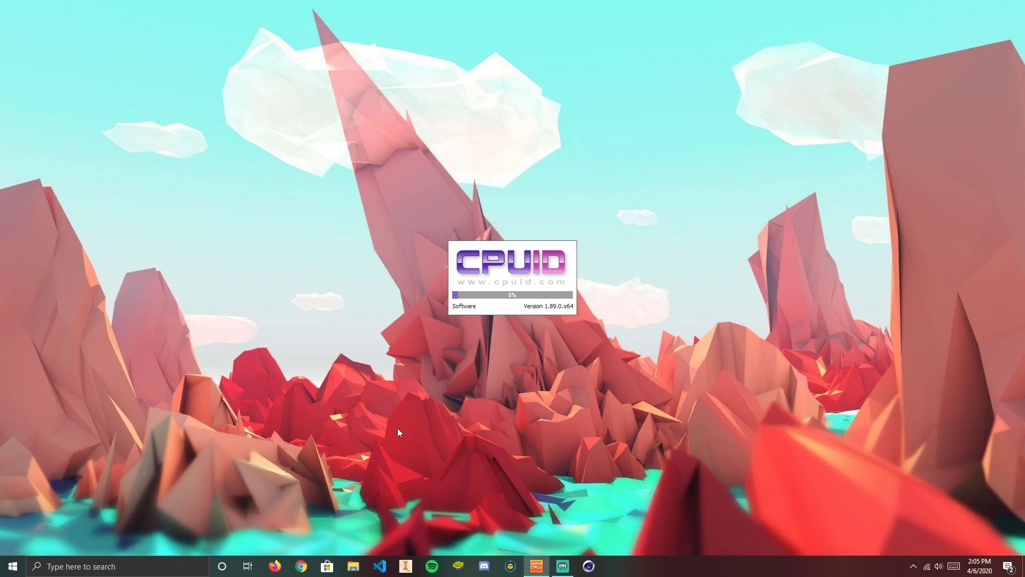
{"action": "left_click", "coordinate": [118, 566]}
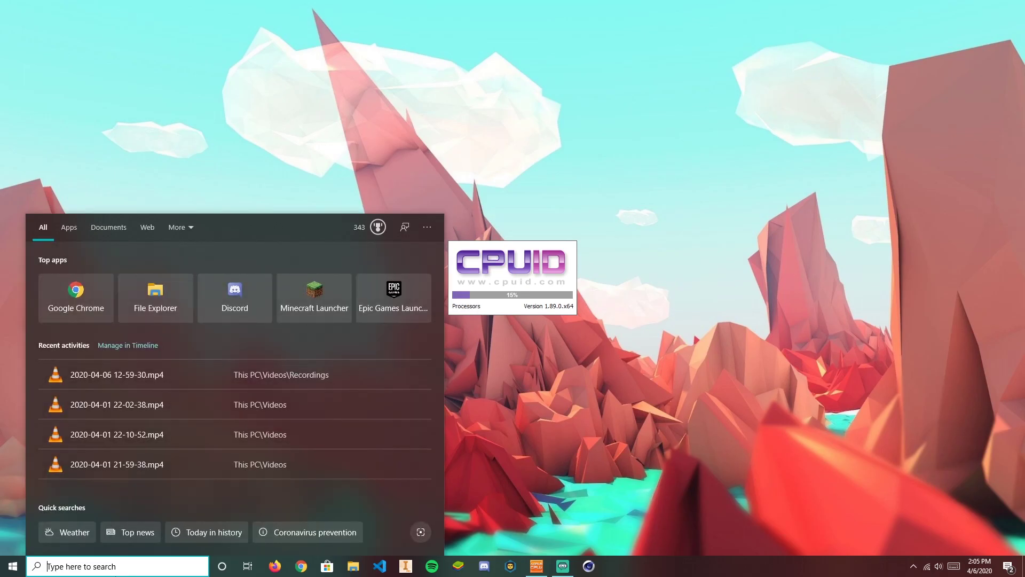
{"action": "type", "text": "cp"}
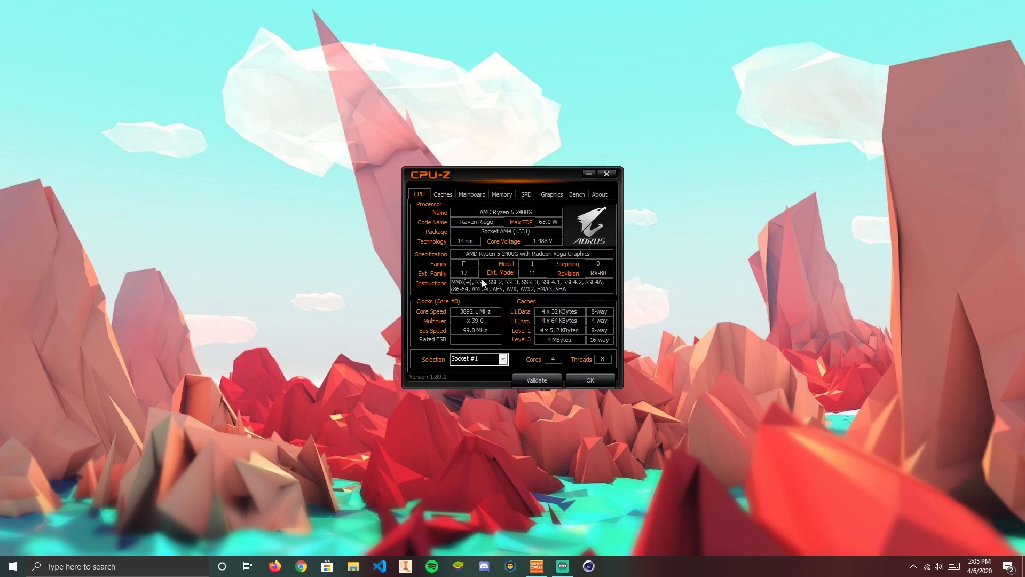
{"action": "left_click", "coordinate": [446, 195]}
- Return CPU-Z to the CPU tab and search Start for 'ryzen' to find Ryzen Master
{"action": "left_click", "coordinate": [420, 195]}
{"action": "key", "text": "super"}
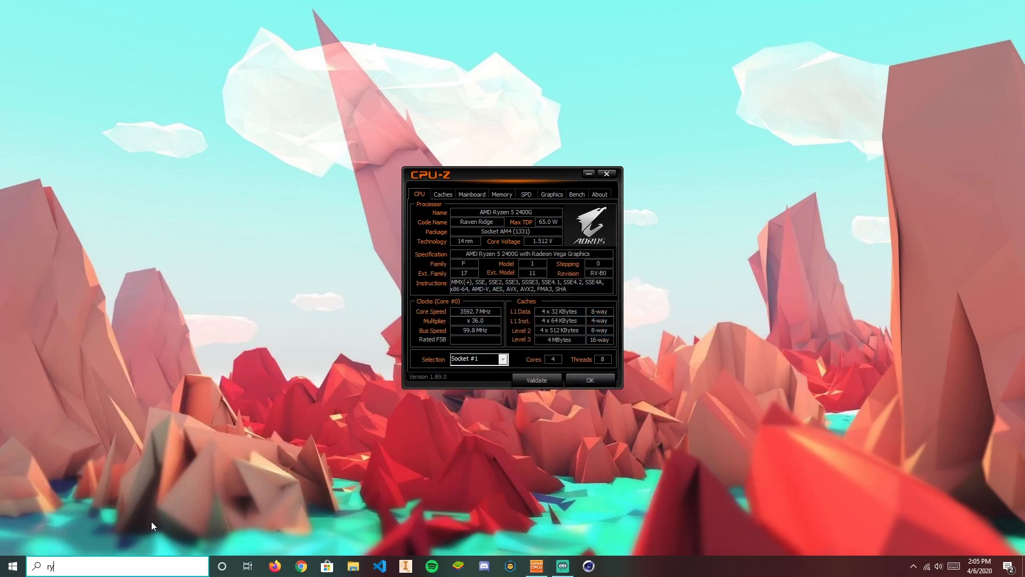
{"action": "type", "text": "ryzen"}
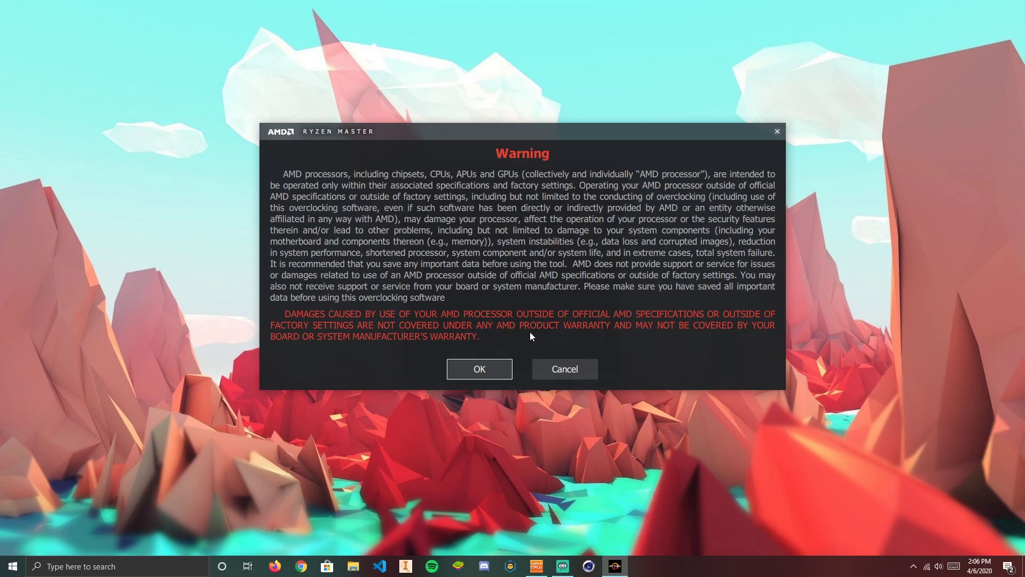
- Accept the overclocking warning and maximize Ryzen Master showing the Current profile at 3.90 GHz
{"action": "left_click", "coordinate": [468, 374]}
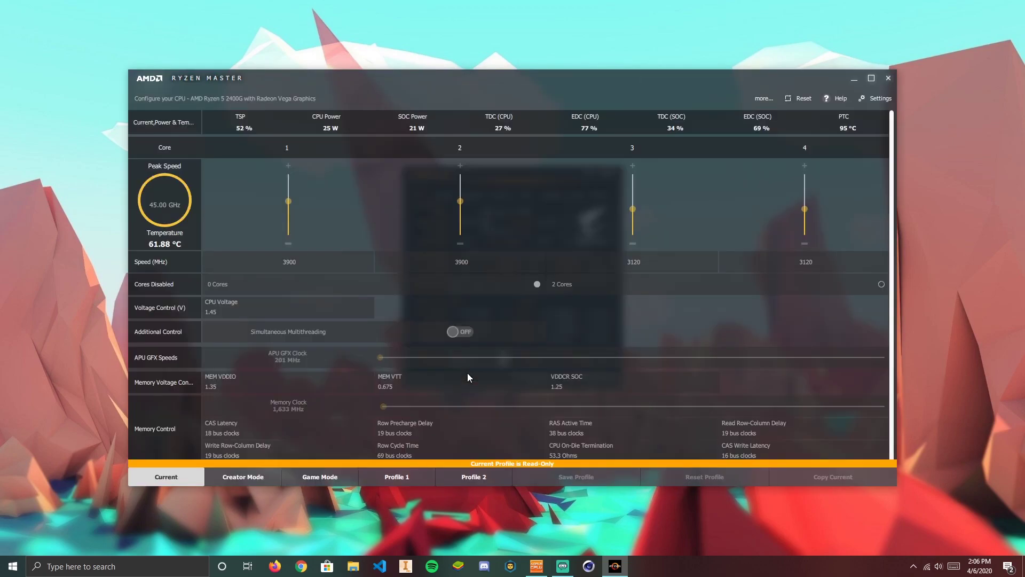
{"action": "left_click", "coordinate": [870, 78]}
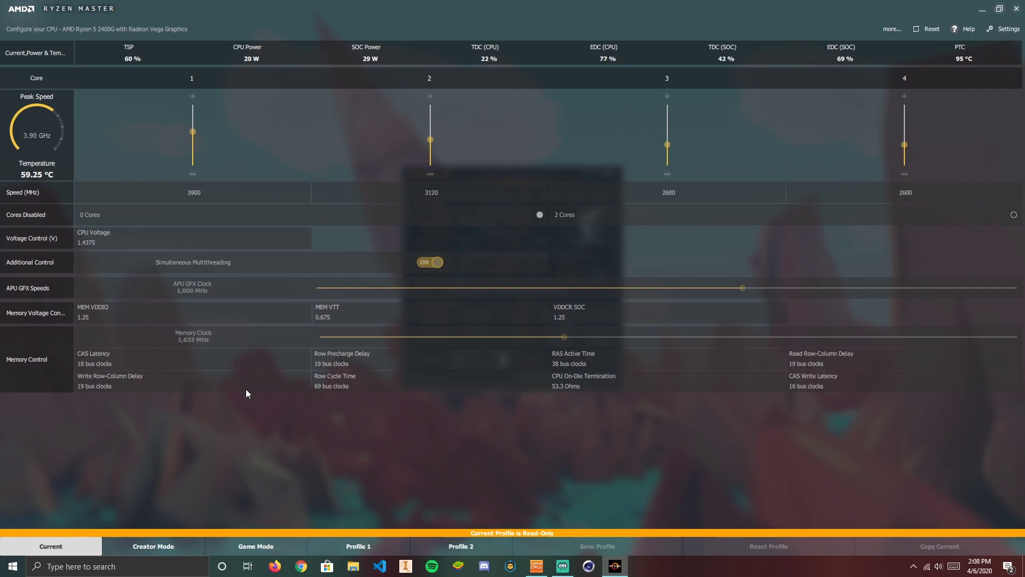
- Switch to the Creator Mode profile (cores at 3600 MHz, 1.45 V) and check the CPU Voltage range
{"action": "left_click", "coordinate": [168, 553]}
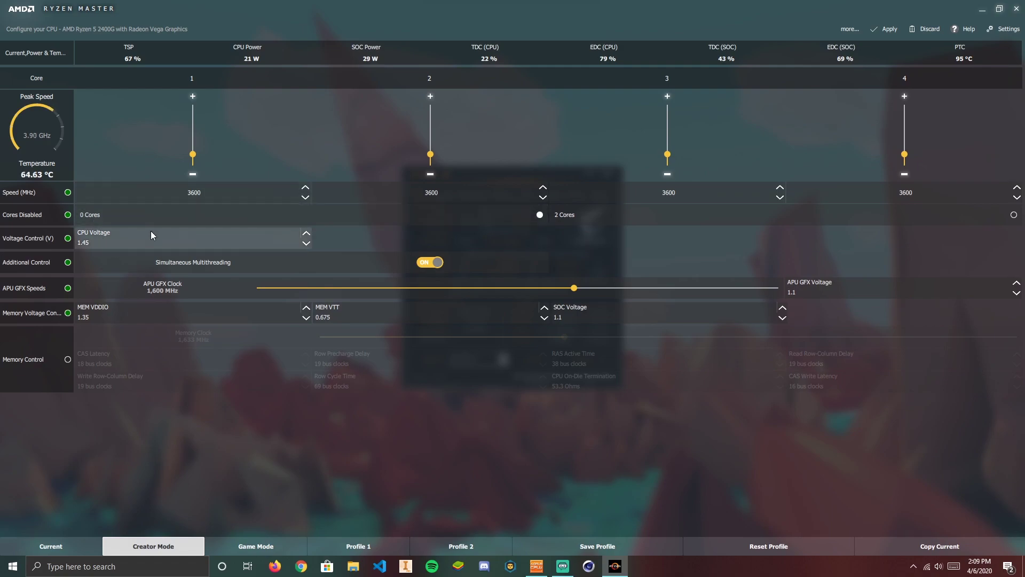
{"action": "mouse_move", "coordinate": [151, 233]}
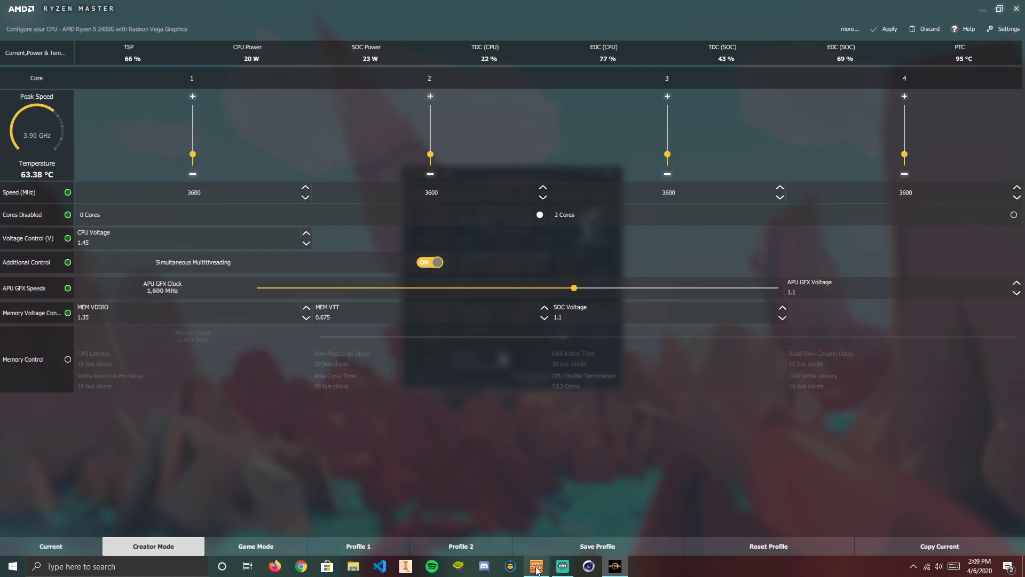
- Bring CPU-Z forward and open its Bench page with the 8-thread multi-thread test
{"action": "mouse_move", "coordinate": [561, 573]}
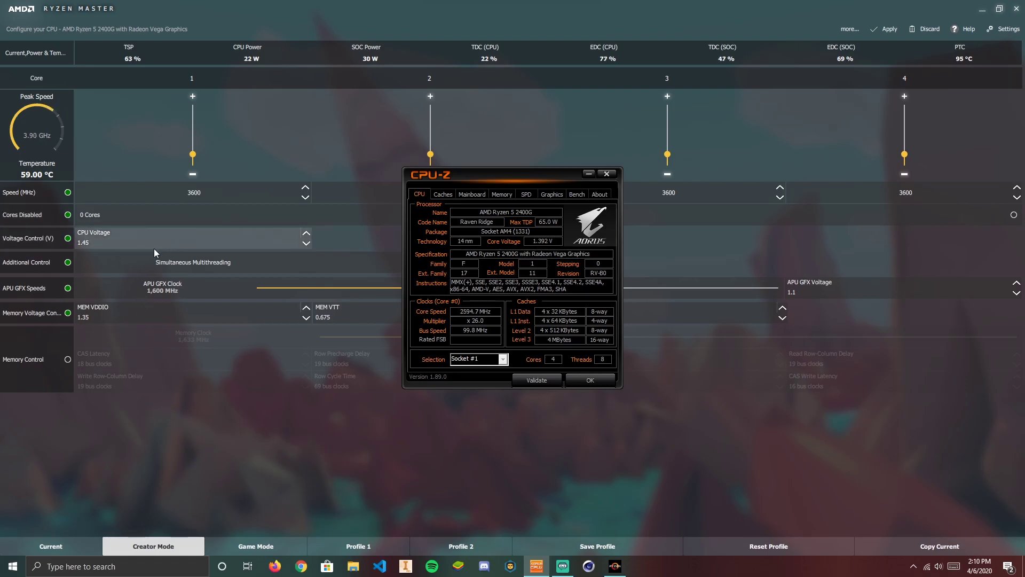
{"action": "left_click", "coordinate": [238, 422]}
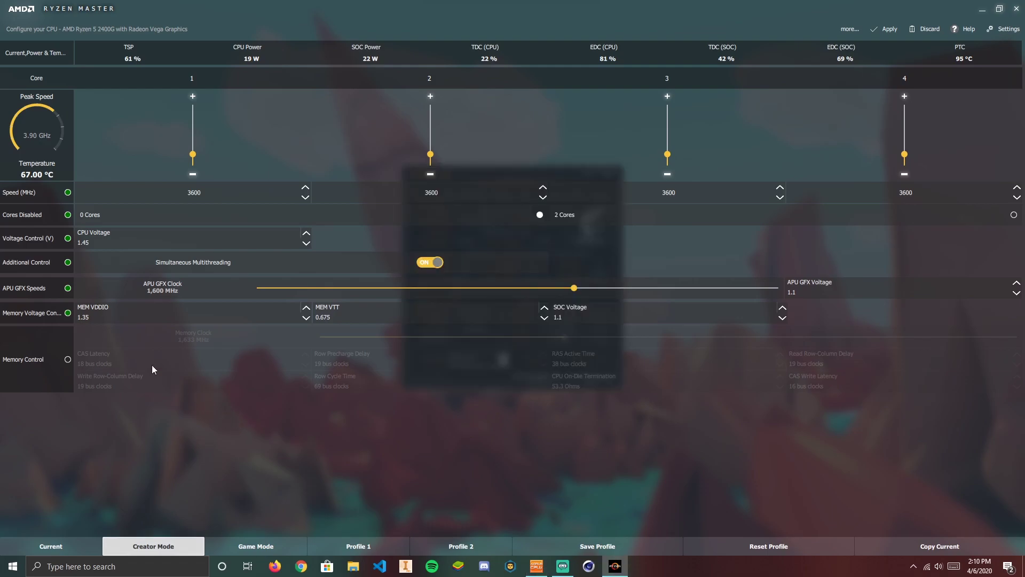
{"action": "left_click", "coordinate": [537, 566]}
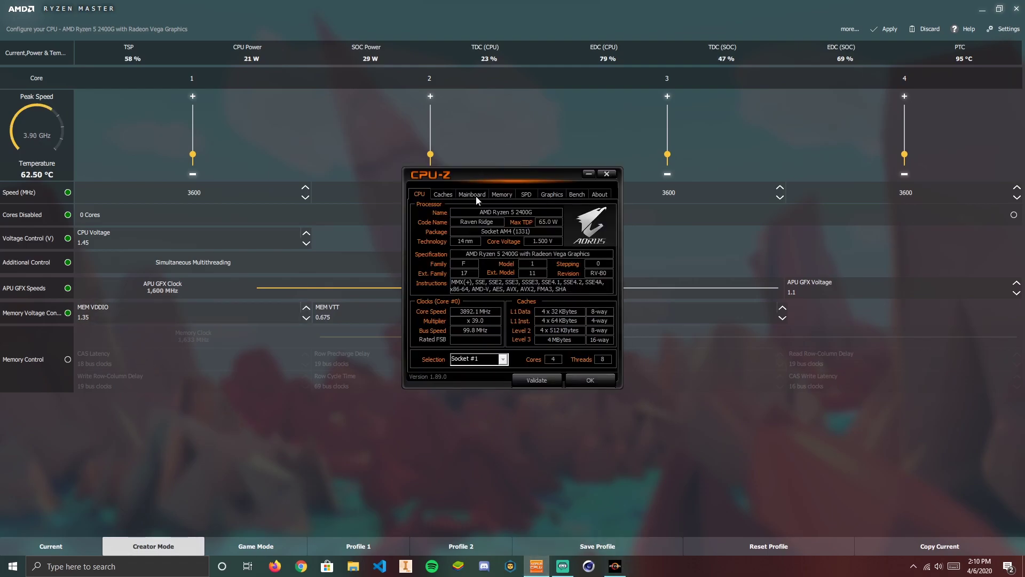
{"action": "left_click", "coordinate": [575, 196]}
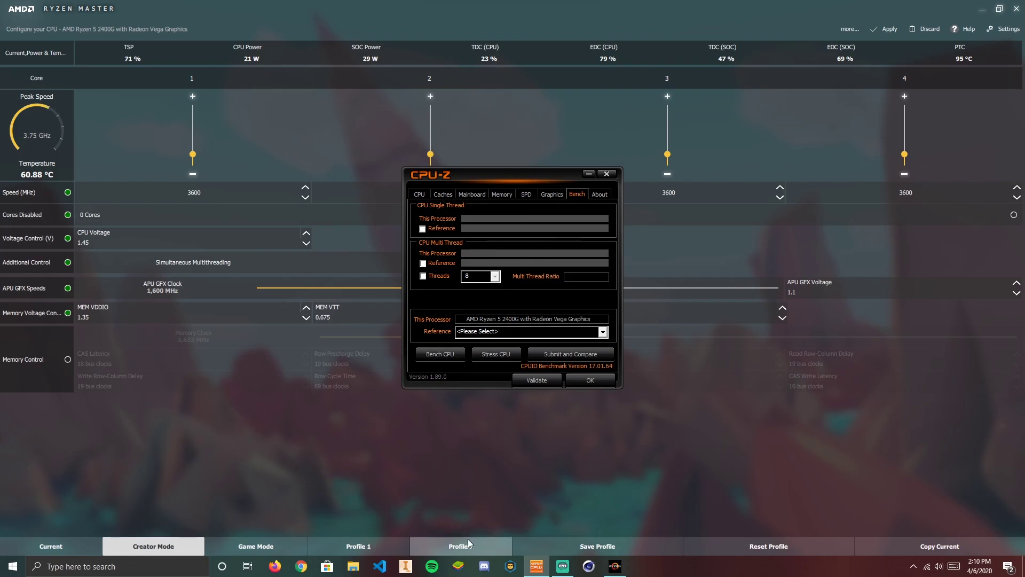
- Send CPU-Z behind Ryzen Master and disable Memory Voltage Control and APU GFX Speeds
{"action": "left_click", "coordinate": [409, 437]}
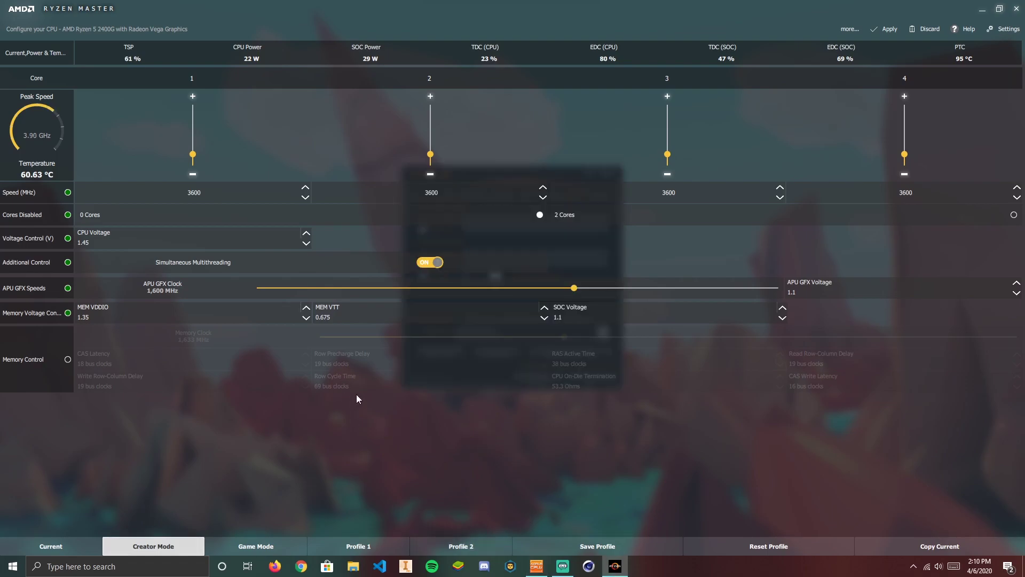
{"action": "left_click", "coordinate": [58, 309]}
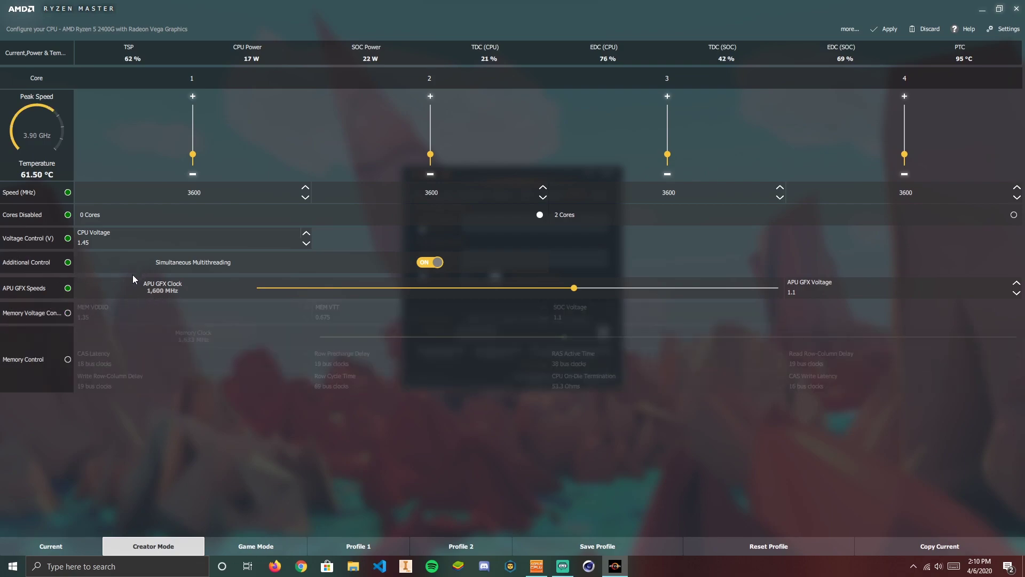
{"action": "left_click", "coordinate": [41, 296]}
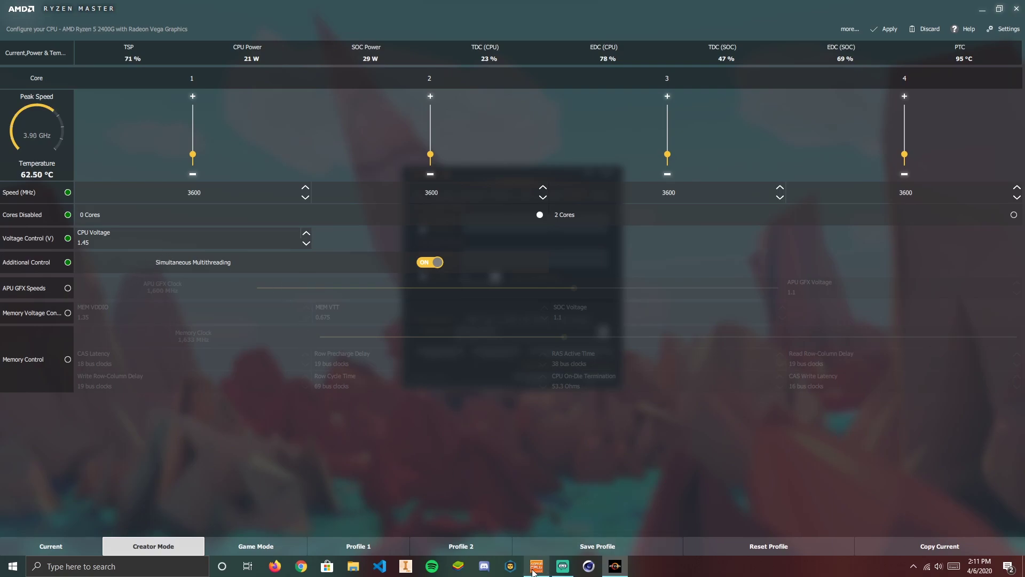
{"action": "mouse_move", "coordinate": [533, 570]}
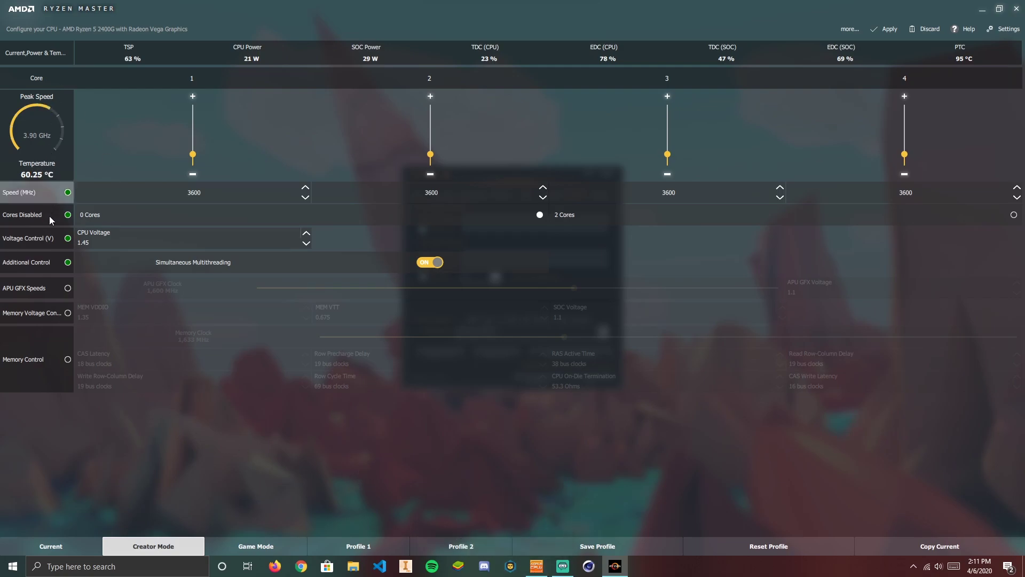
- Raise all four core speeds to 3850 MHz
{"action": "left_click", "coordinate": [306, 189]}
{"action": "left_click", "coordinate": [305, 189]}
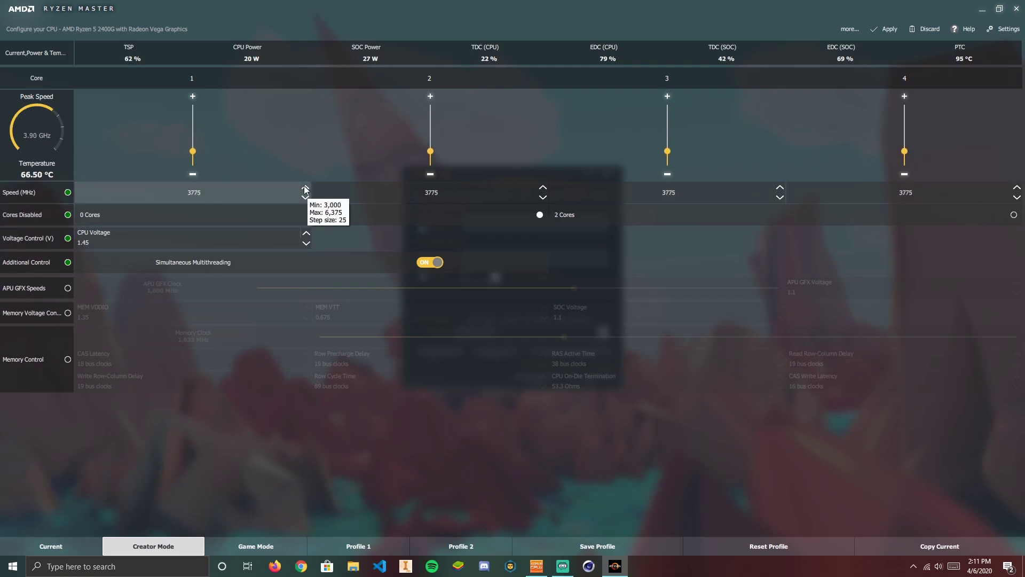
{"action": "left_click", "coordinate": [305, 189]}
{"action": "left_click", "coordinate": [306, 188]}
{"action": "left_click", "coordinate": [306, 188]}
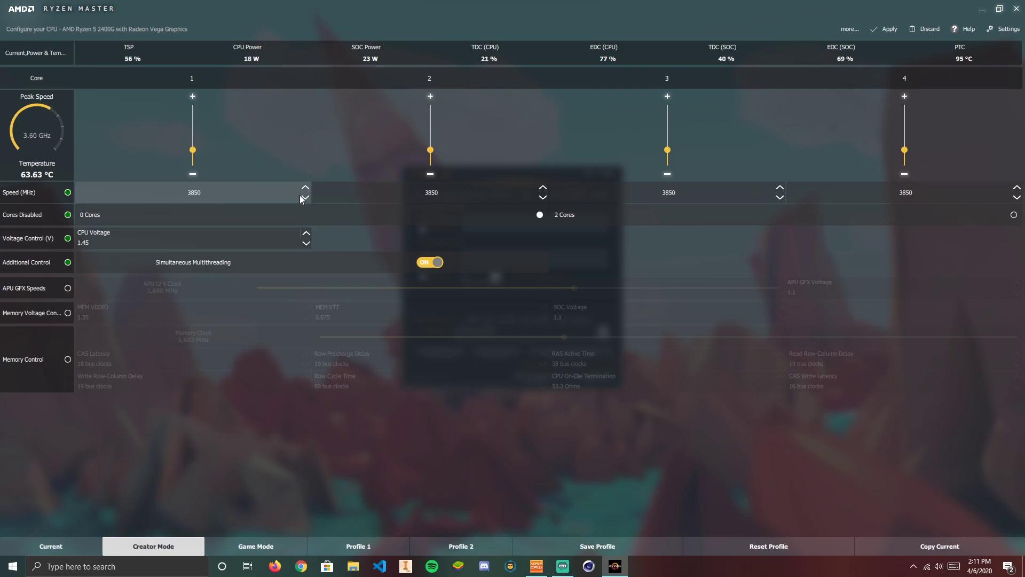
- Lower the CPU voltage to 1.41875 V
{"action": "left_click", "coordinate": [306, 233]}
{"action": "left_click", "coordinate": [307, 243]}
{"action": "left_click", "coordinate": [306, 243]}
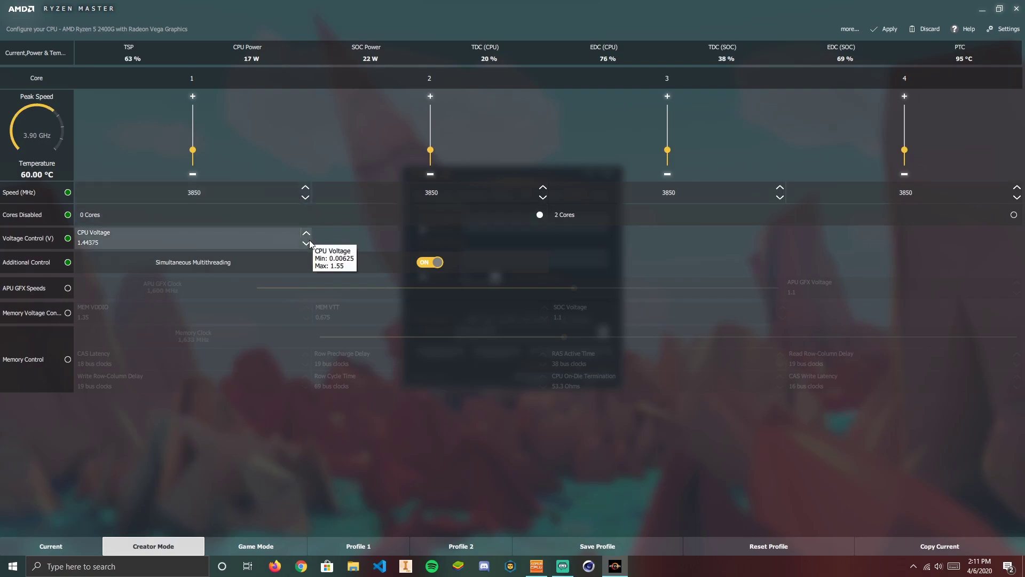
{"action": "left_click", "coordinate": [306, 244]}
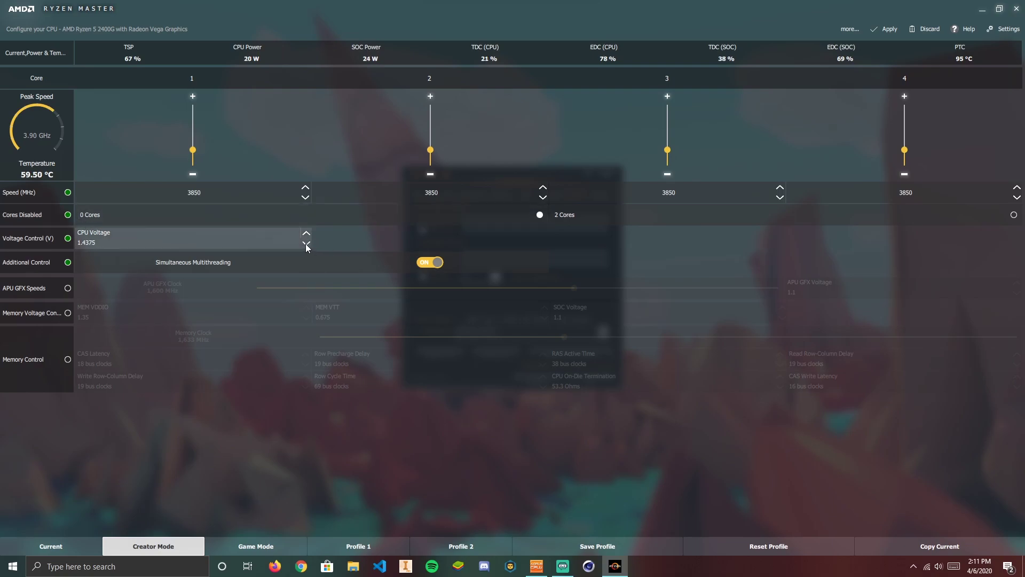
{"action": "left_click", "coordinate": [306, 243]}
{"action": "left_click", "coordinate": [306, 243]}
{"action": "left_click", "coordinate": [306, 243]}
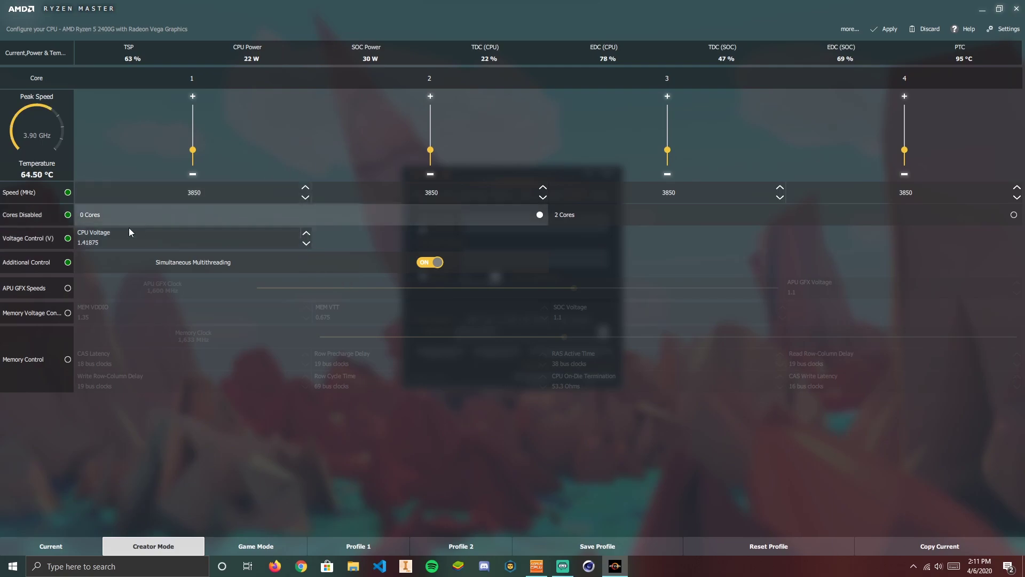
- Apply the 3850 MHz Creator Mode profile and confirm the core speed in CPU-Z's CPU tab
{"action": "left_click", "coordinate": [882, 33]}
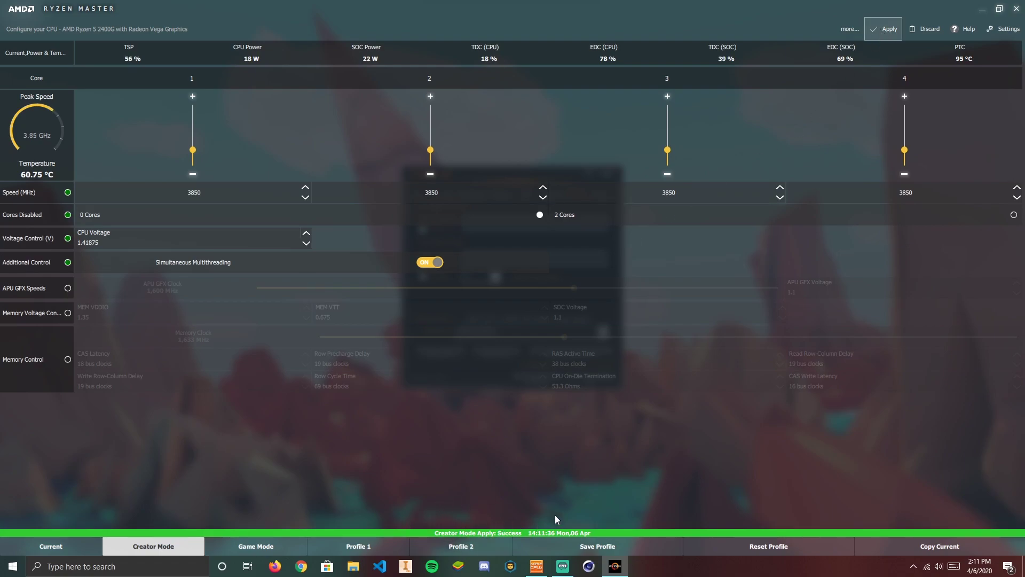
{"action": "left_click", "coordinate": [536, 567]}
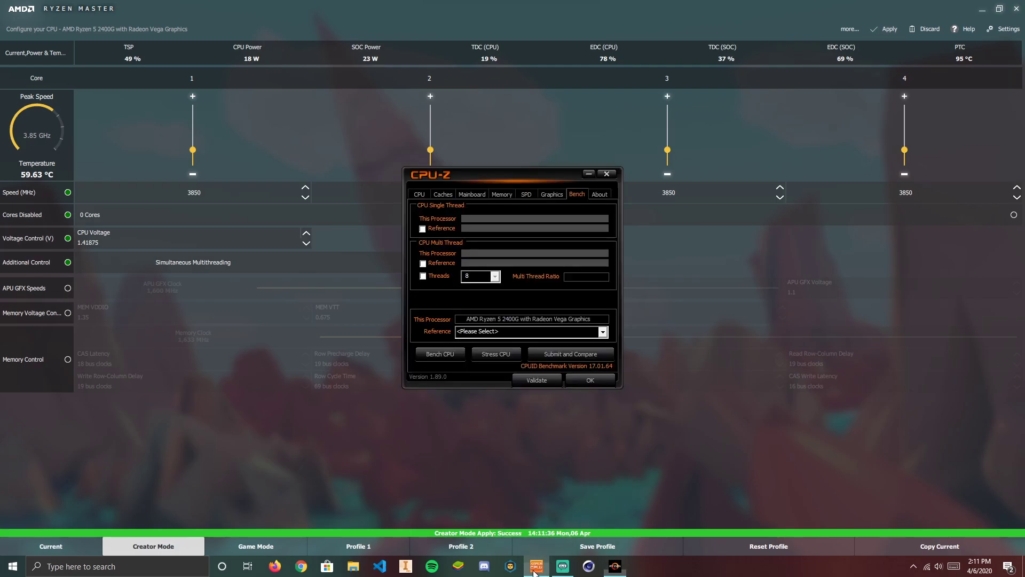
{"action": "left_click", "coordinate": [420, 195]}
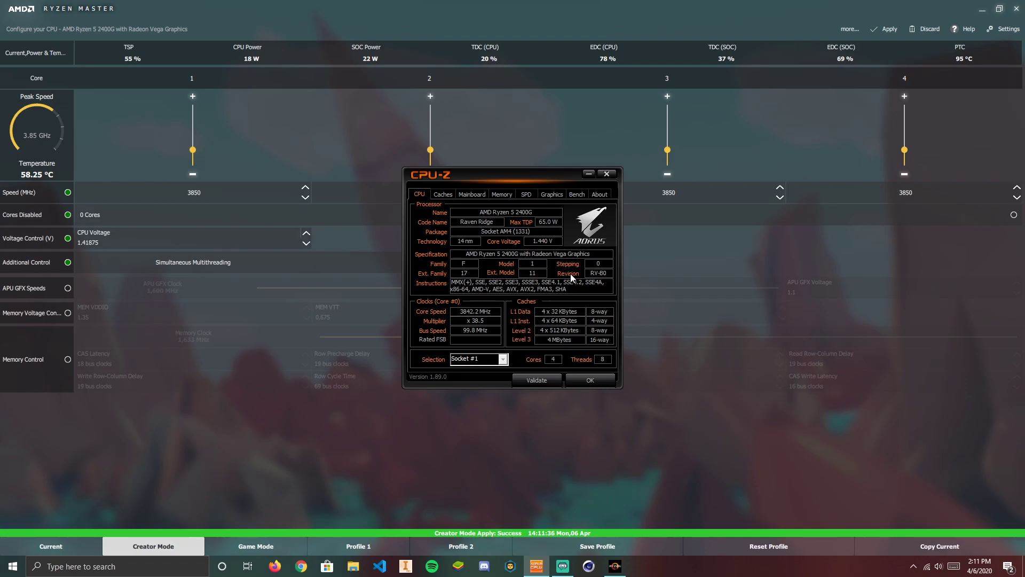
{"action": "left_click", "coordinate": [443, 194]}
{"action": "left_click", "coordinate": [425, 194]}
- Close CPU-Z and switch Memory Control and Memory Voltage Control back on
{"action": "key", "text": "alt+F4"}
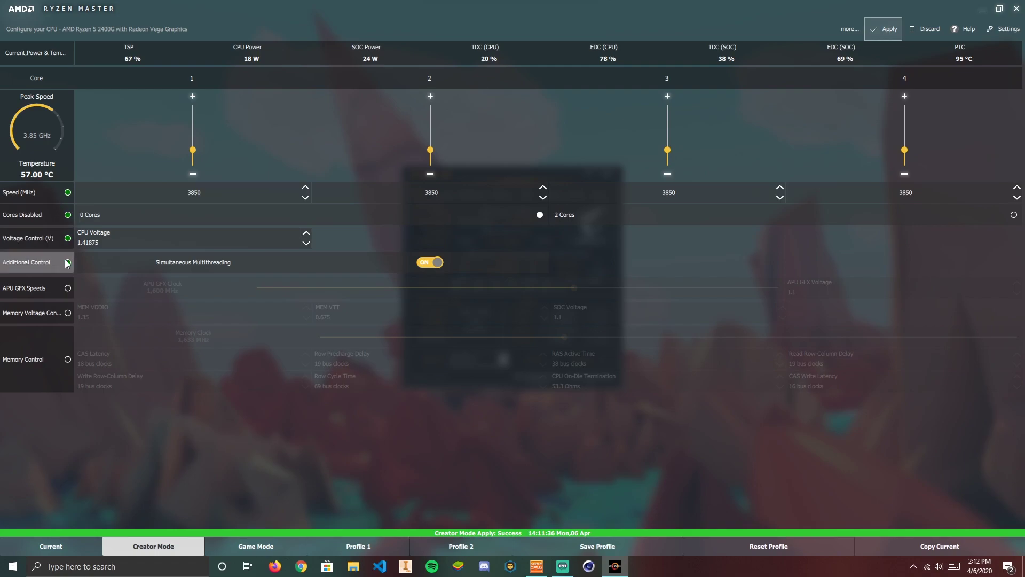
{"action": "left_click", "coordinate": [49, 342]}
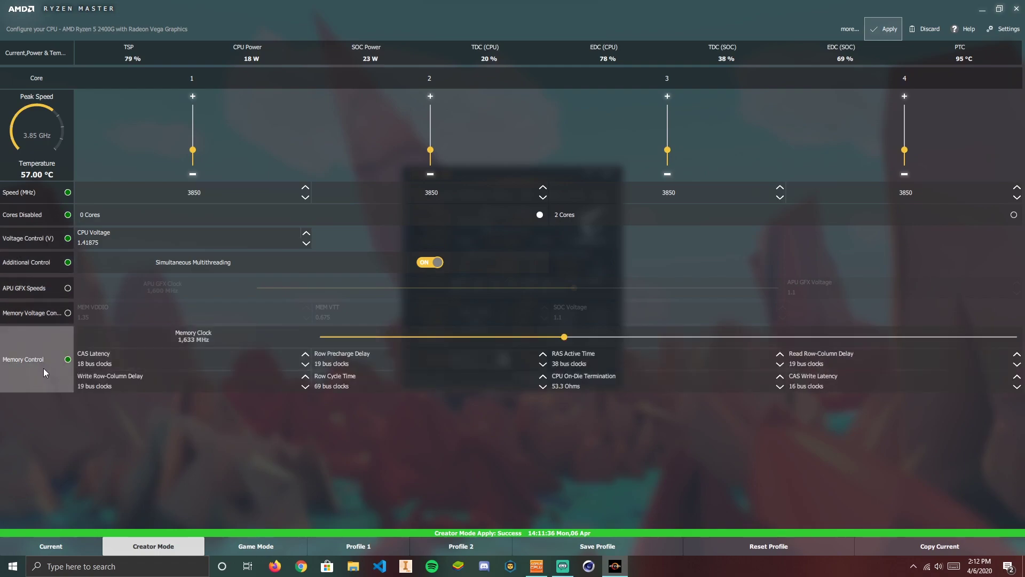
{"action": "left_click", "coordinate": [53, 311]}
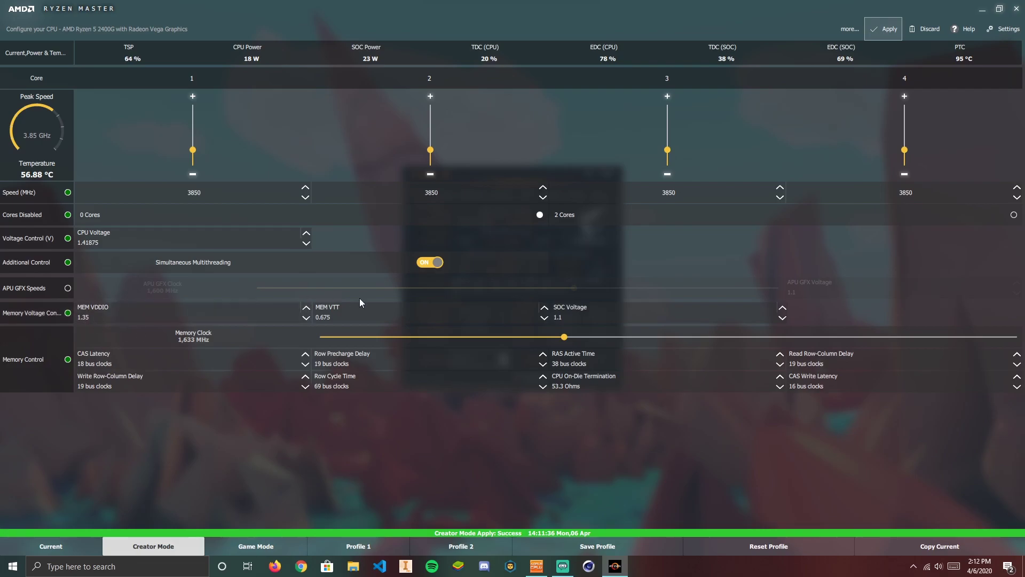